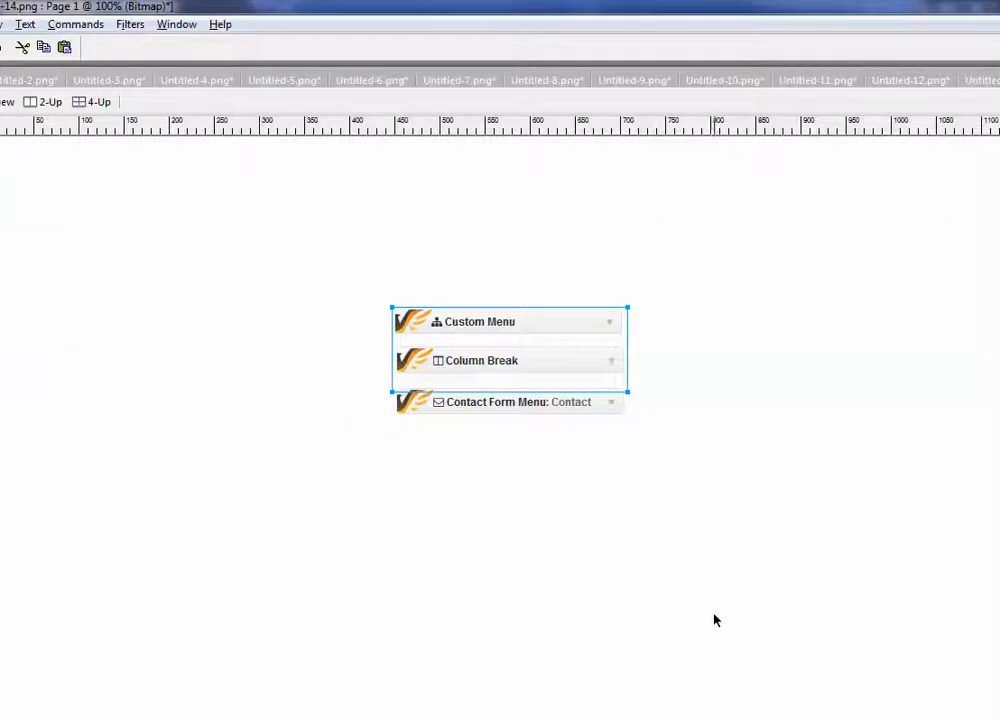
# Step: Move the Custom Menu bar to the left and place the Column Break bar beside it in the same row
pyautogui.click(714, 620)
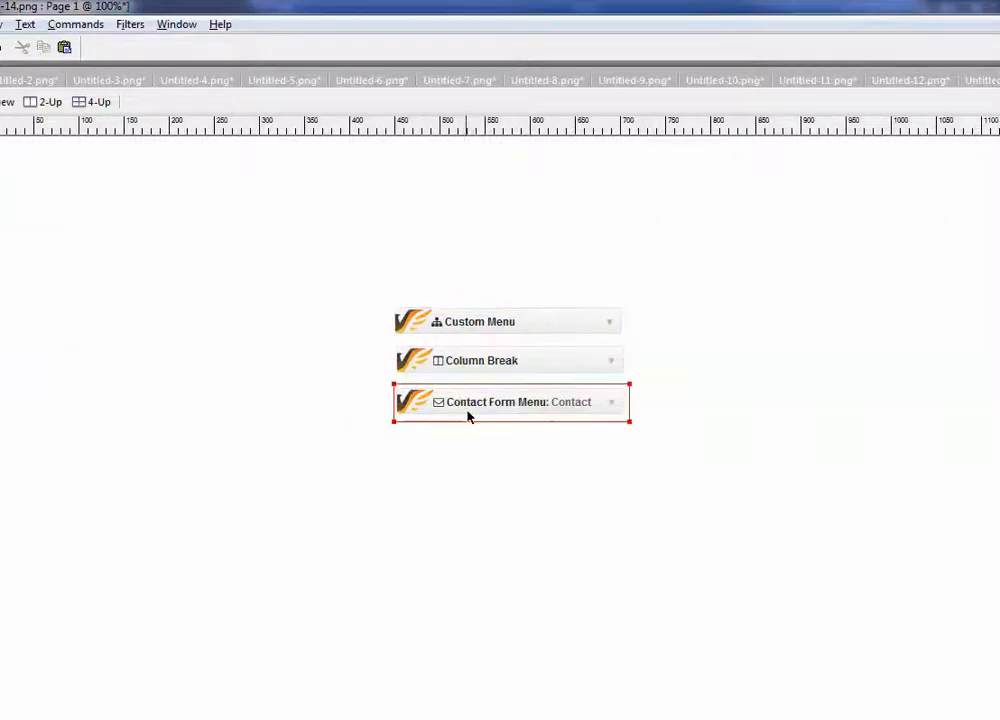
pyautogui.moveTo(468, 417); pyautogui.dragTo(459, 407)
pyautogui.moveTo(452, 331); pyautogui.dragTo(184, 334)
pyautogui.moveTo(430, 380); pyautogui.dragTo(395, 347)
# Step: Bring the Contact Form Menu bar in front of the Column Break bar and nudge it into line beside Custom Menu
pyautogui.moveTo(449, 417); pyautogui.dragTo(475, 352)
pyautogui.hotkey('ctrl', 'shift', 'Up')
pyautogui.press('Up')
pyautogui.press('Up')
pyautogui.press('Up')
pyautogui.press('Up')
pyautogui.hotkey('shift', 'Up')
pyautogui.hotkey('shift', 'Left')
pyautogui.hotkey('shift', 'Left')
pyautogui.hotkey('shift', 'Left')
pyautogui.hotkey('shift', 'Left')
pyautogui.hotkey('shift', 'Left')
pyautogui.press('Left')
pyautogui.press('Left')
pyautogui.press('Left')
pyautogui.press('Left')
pyautogui.press('Left')
pyautogui.press('Left')
pyautogui.press('Left')
pyautogui.press('Down')
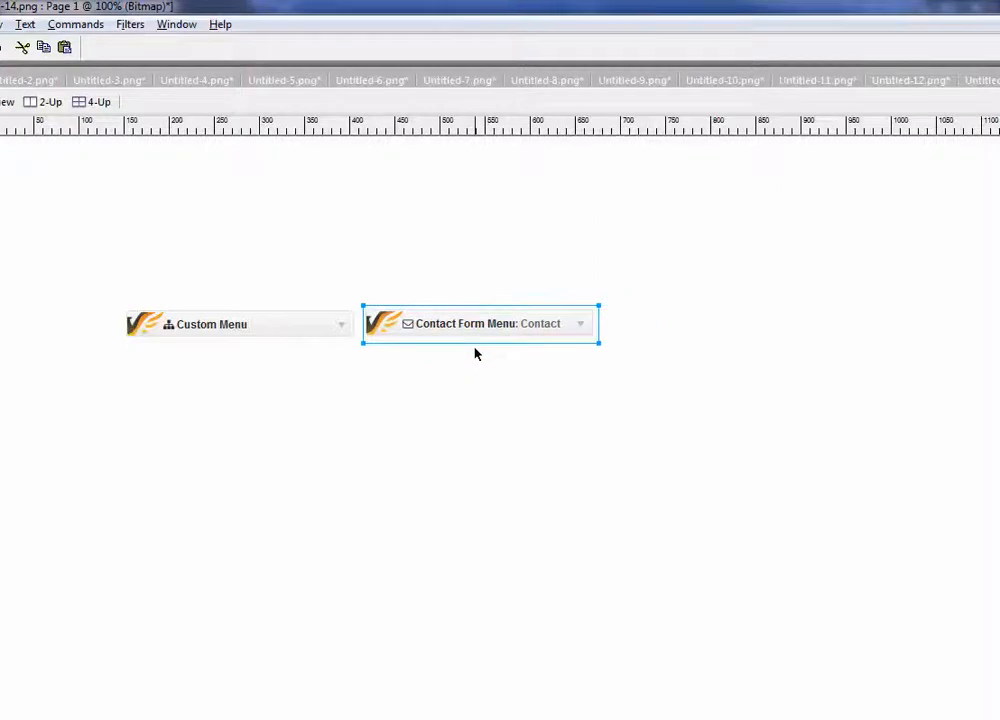
# Step: Move the Column Break bar out from behind Contact Form Menu and delete it, keeping Contact Form Menu beside Custom Menu
pyautogui.moveTo(455, 346); pyautogui.dragTo(508, 494)
pyautogui.moveTo(464, 316); pyautogui.dragTo(230, 350)
pyautogui.moveTo(465, 470); pyautogui.dragTo(407, 336)
pyautogui.click(288, 348)
pyautogui.press('Delete')
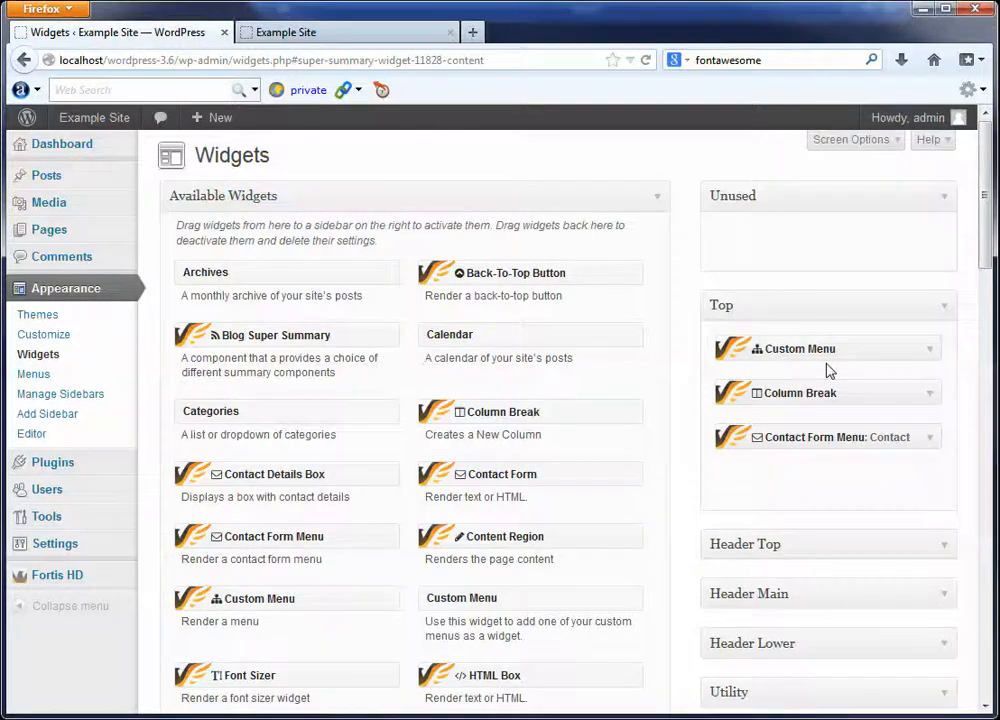
# Step: On the WordPress Widgets page in Firefox, expand the Header Top widget area
pyautogui.scroll(-2, 830, 374)
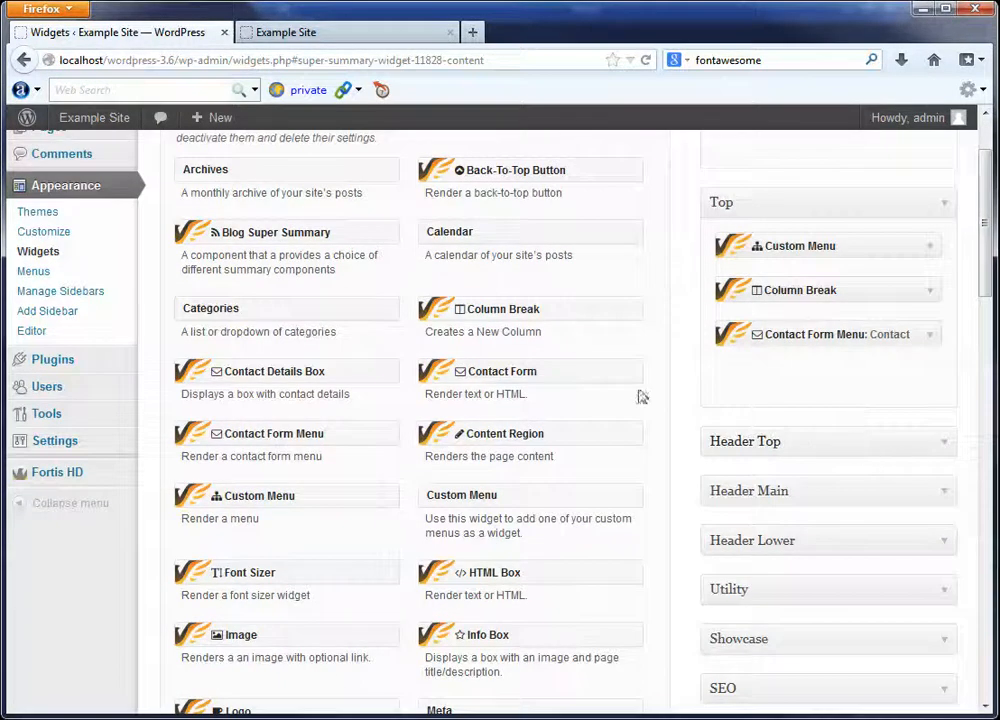
pyautogui.click(945, 443)
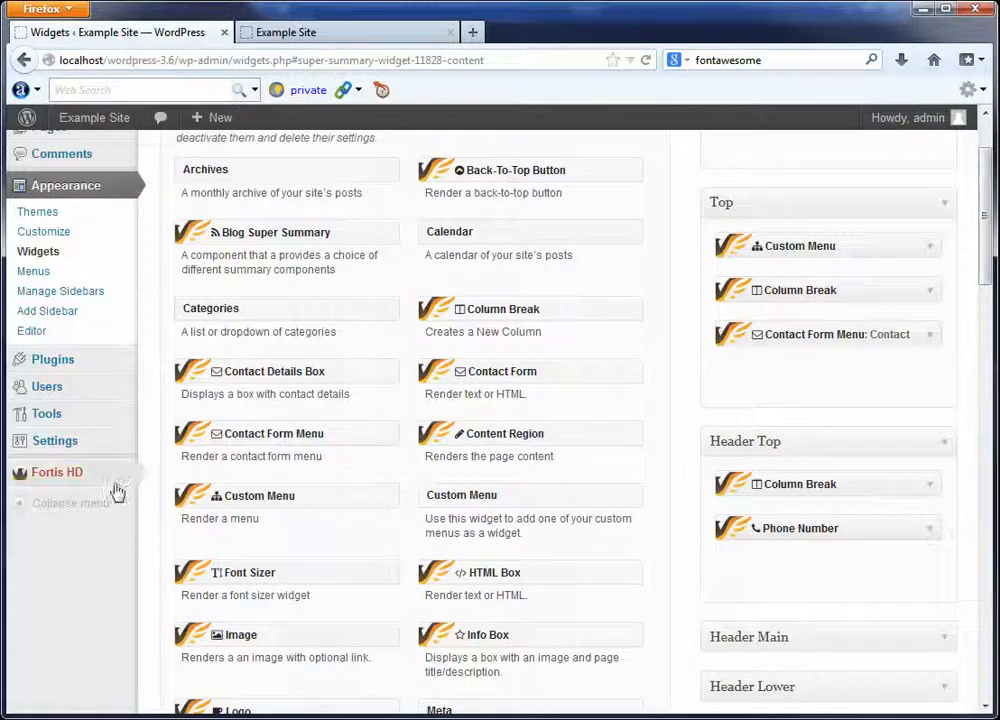
# Step: Open the Business Home Page layout in the Fortis HD theme settings and examine the Top Region's column count and layout split
pyautogui.moveTo(98, 484)
pyautogui.click(165, 495)
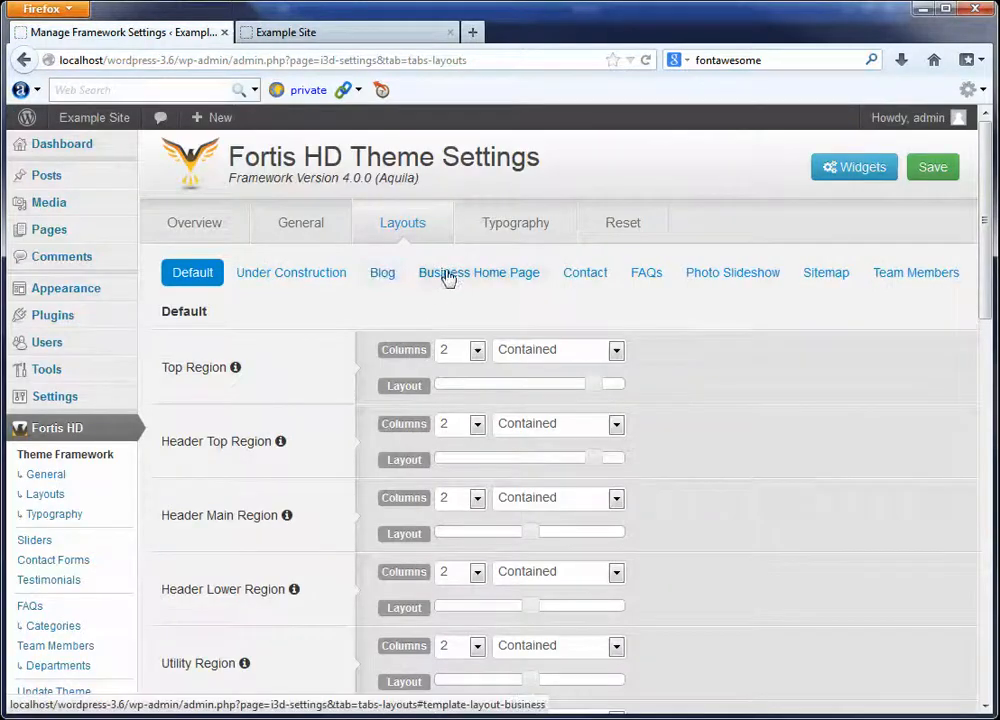
pyautogui.click(445, 277)
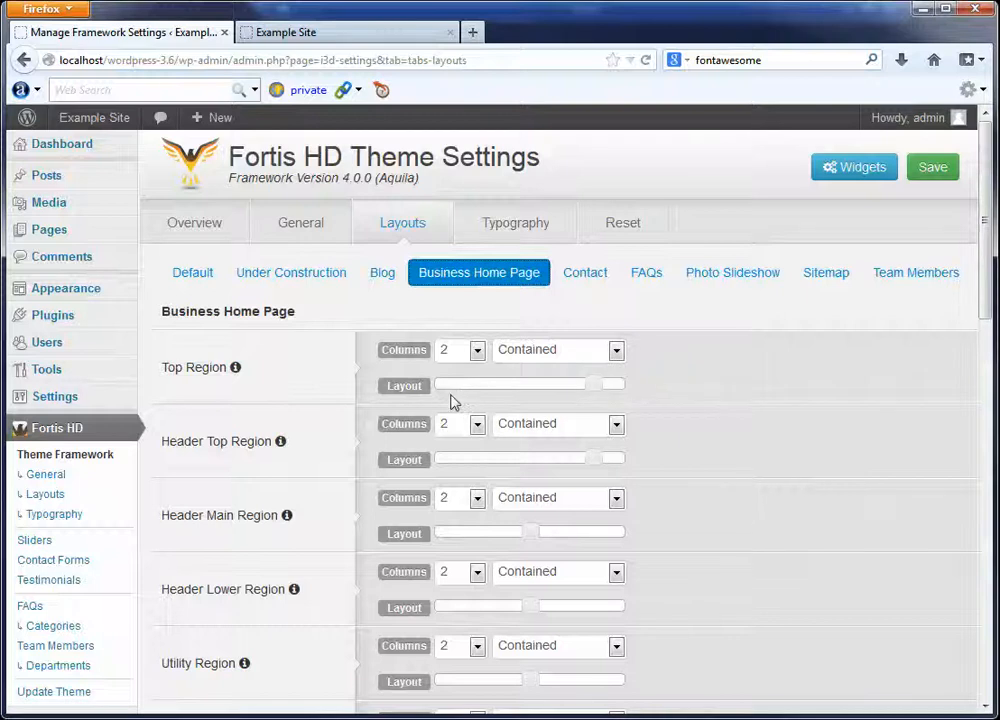
pyautogui.click(474, 351)
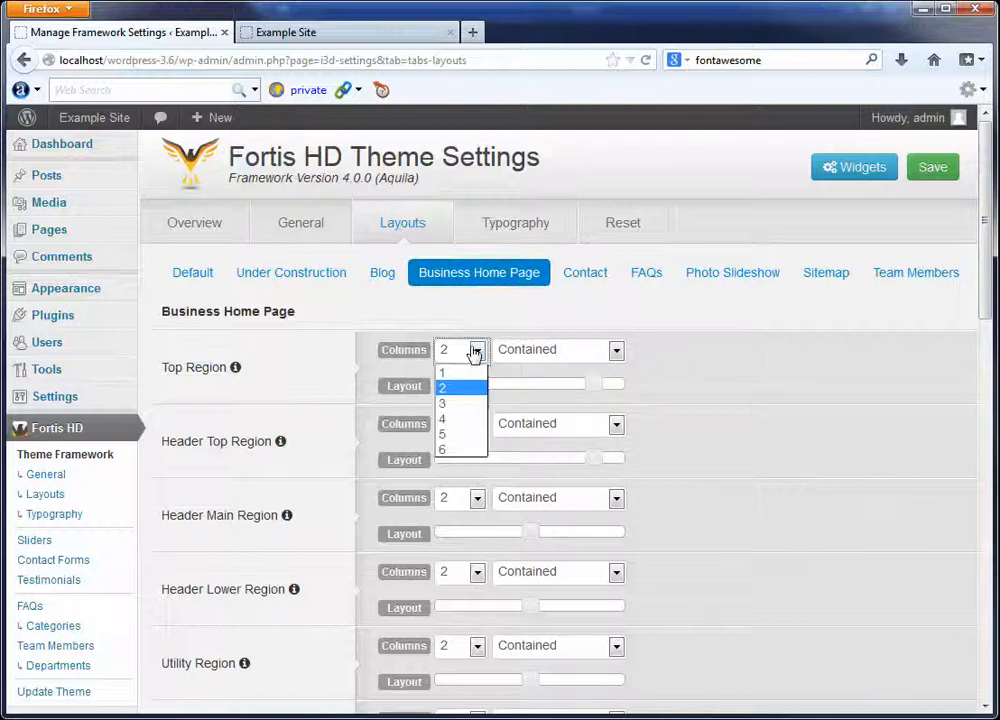
pyautogui.click(474, 352)
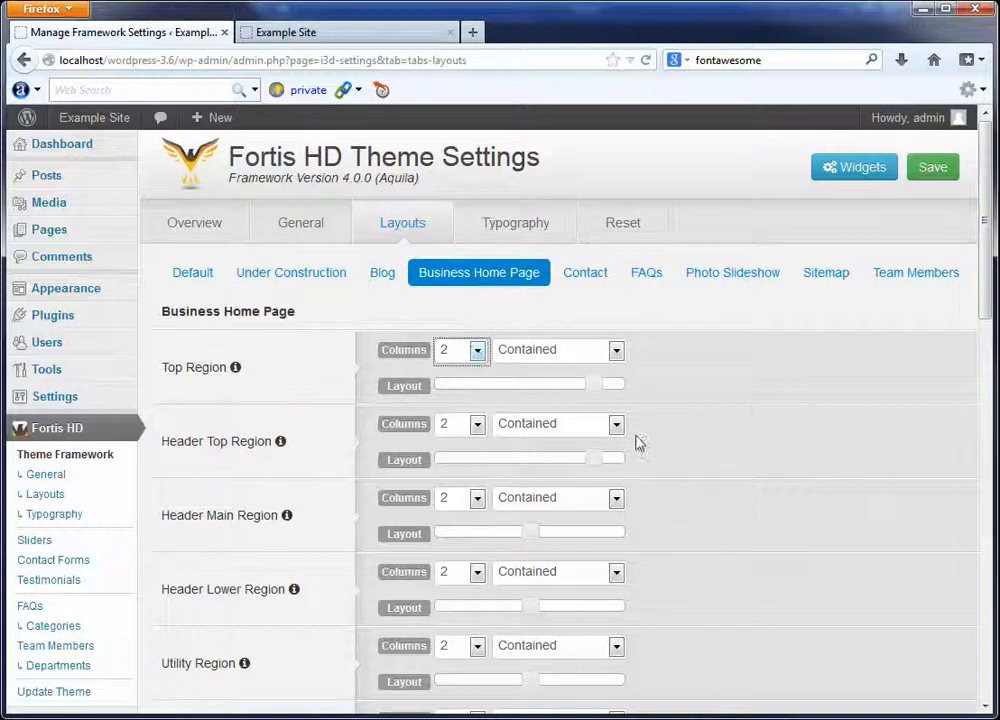
pyautogui.moveTo(591, 386)
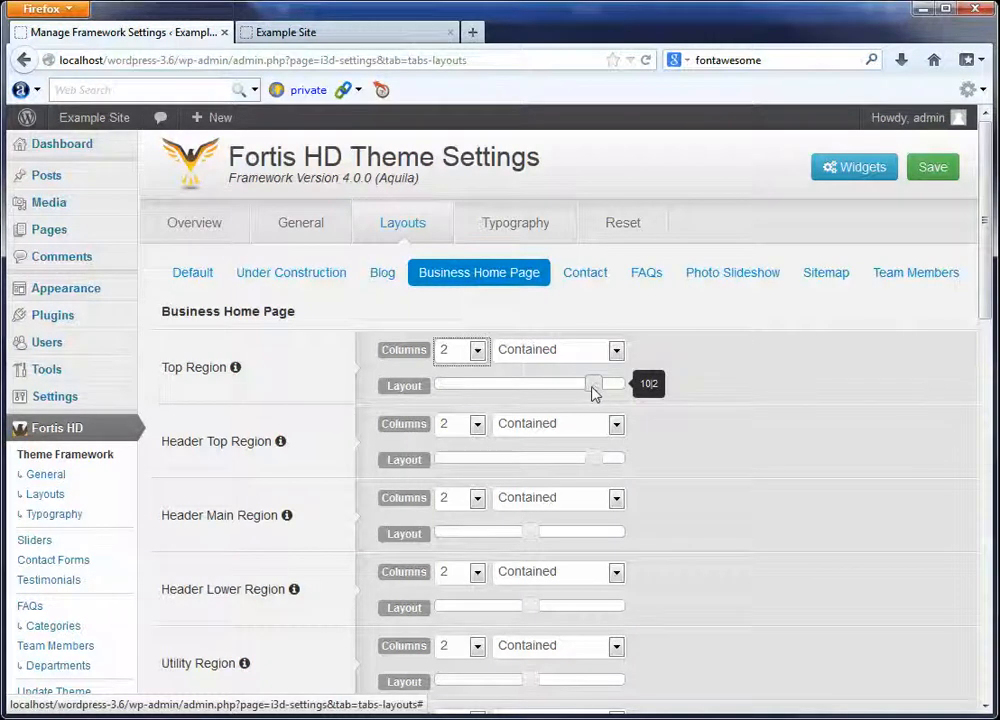
# Step: Try 6 columns for the Top Region, then restore 2 columns with the 10|2 layout split
pyautogui.click(477, 352)
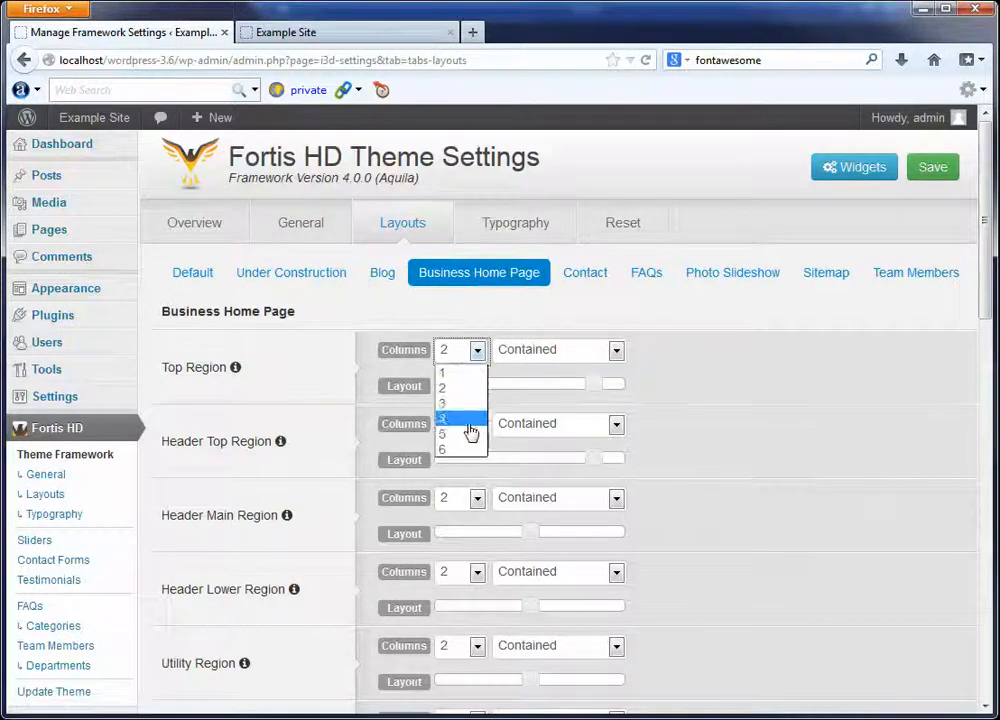
pyautogui.click(463, 451)
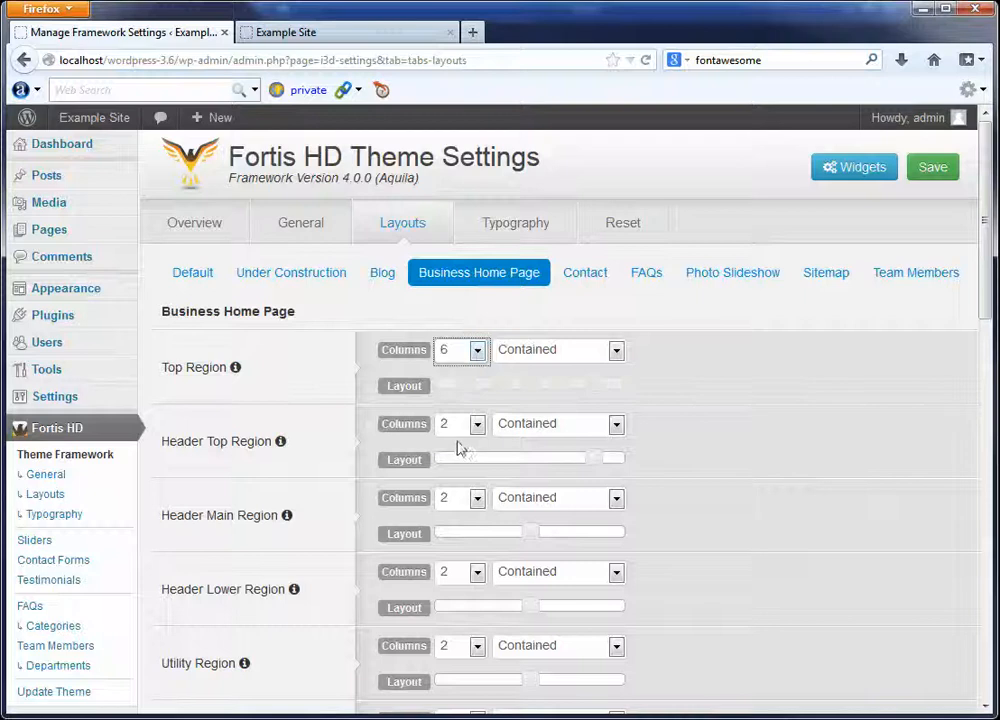
pyautogui.click(474, 352)
pyautogui.click(451, 388)
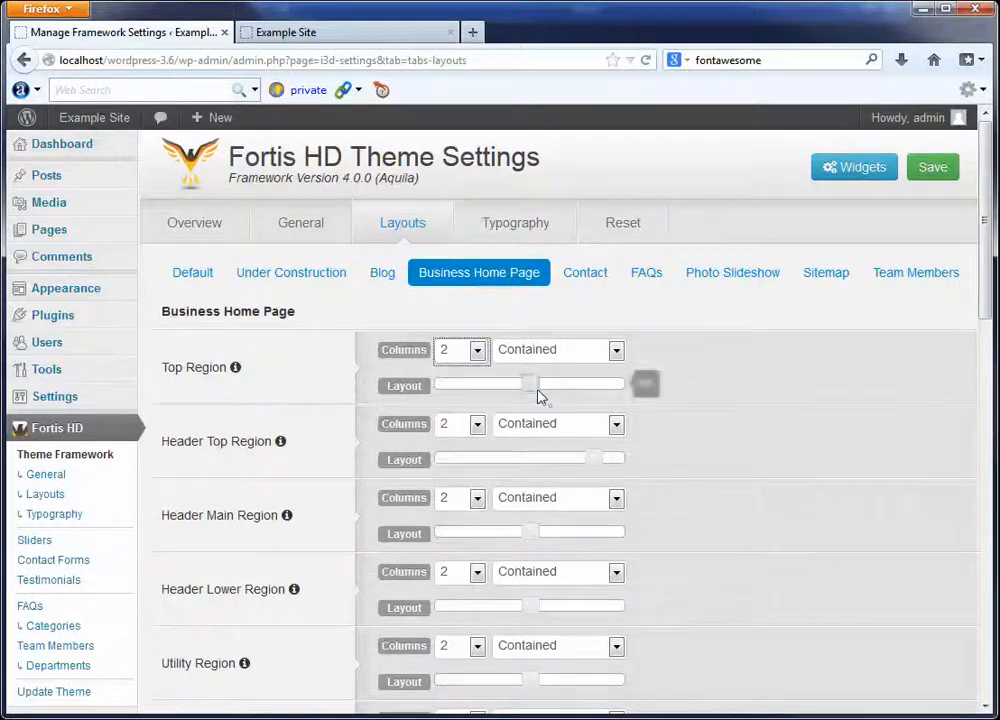
pyautogui.moveTo(550, 394); pyautogui.dragTo(638, 393)
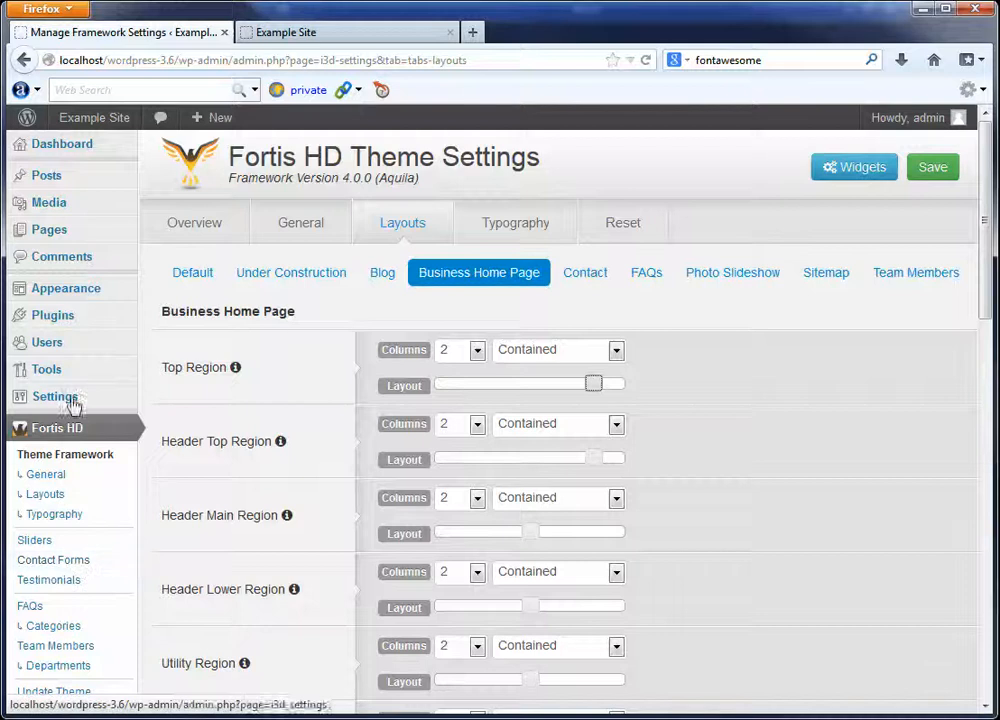
# Step: Return to the Widgets page and view the top bar on the Example Site page
pyautogui.moveTo(66, 288)
pyautogui.click(200, 330)
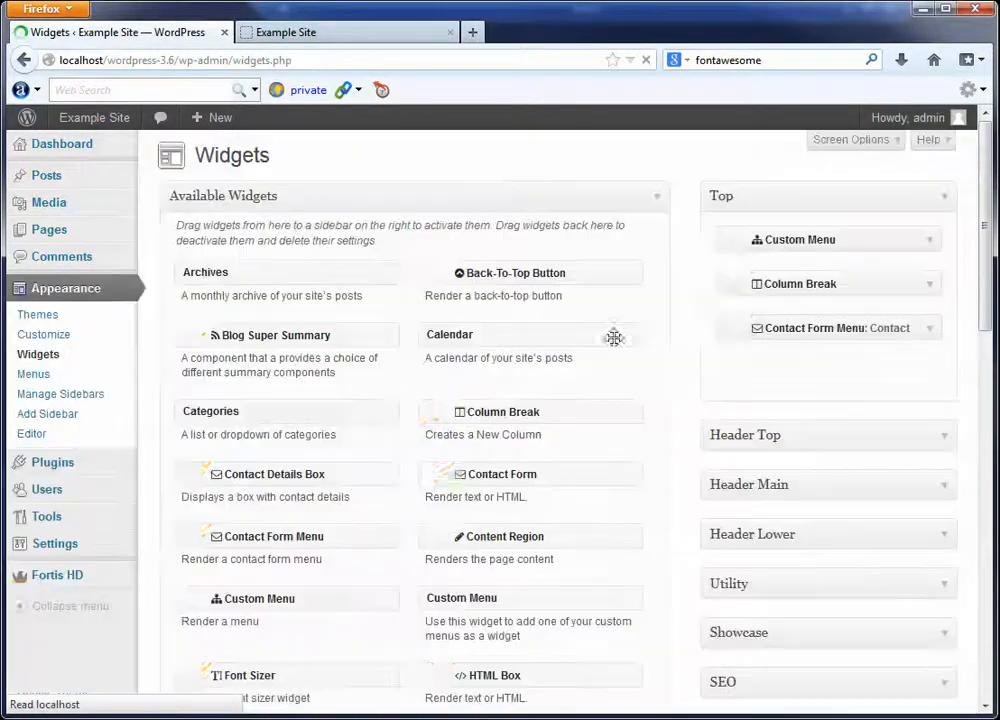
pyautogui.click(290, 32)
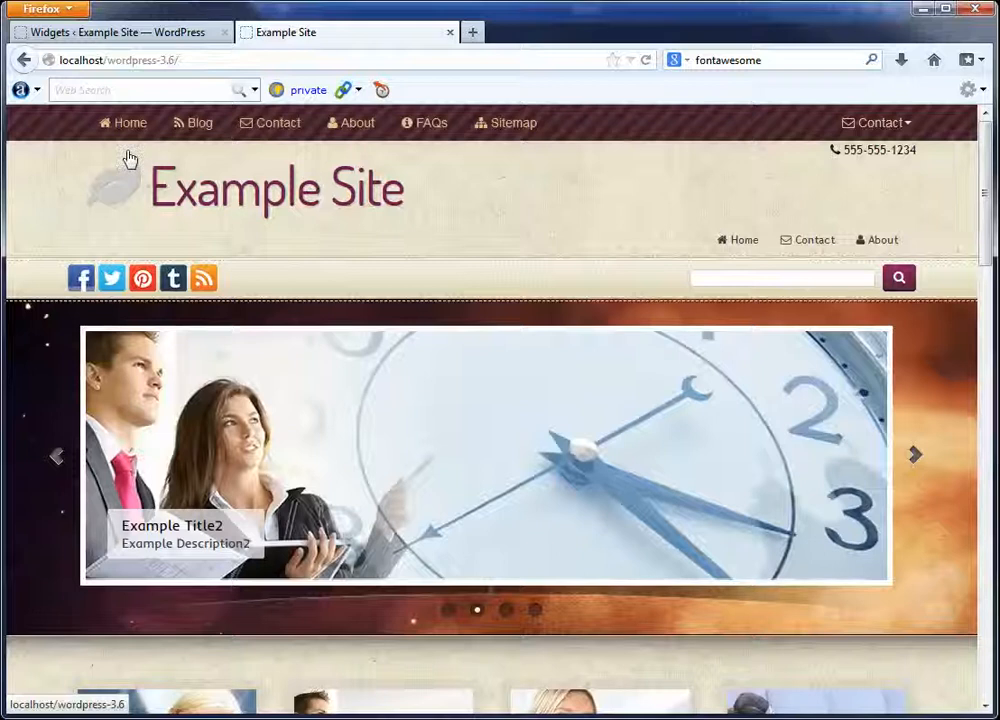
# Step: Delete the Column Break widget from the Top widget area
pyautogui.click(118, 33)
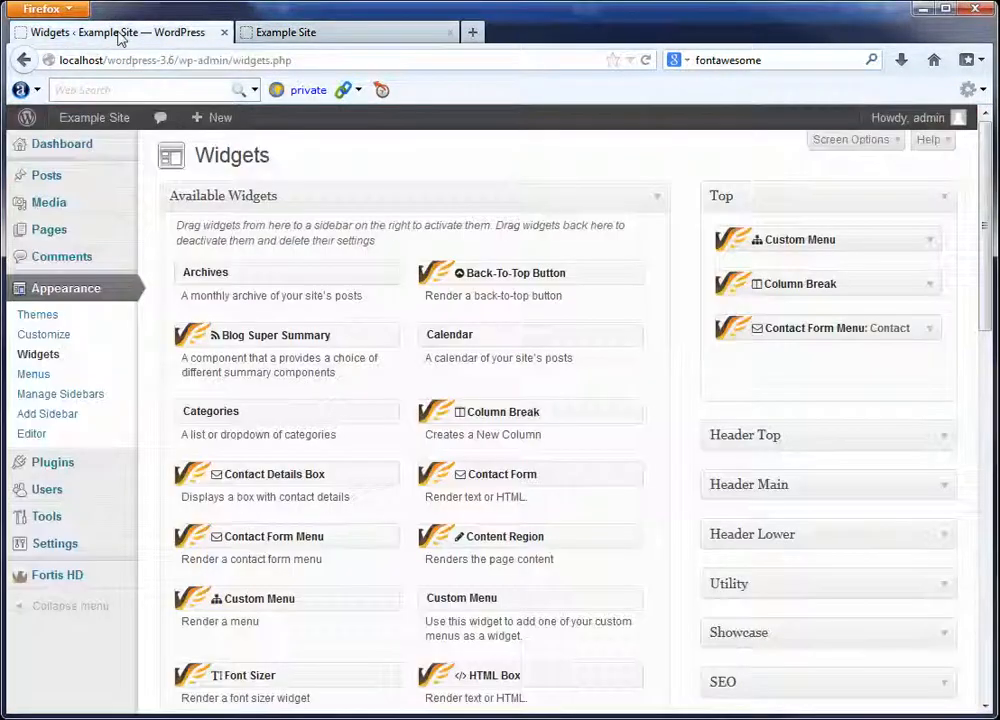
pyautogui.click(929, 288)
pyautogui.click(742, 327)
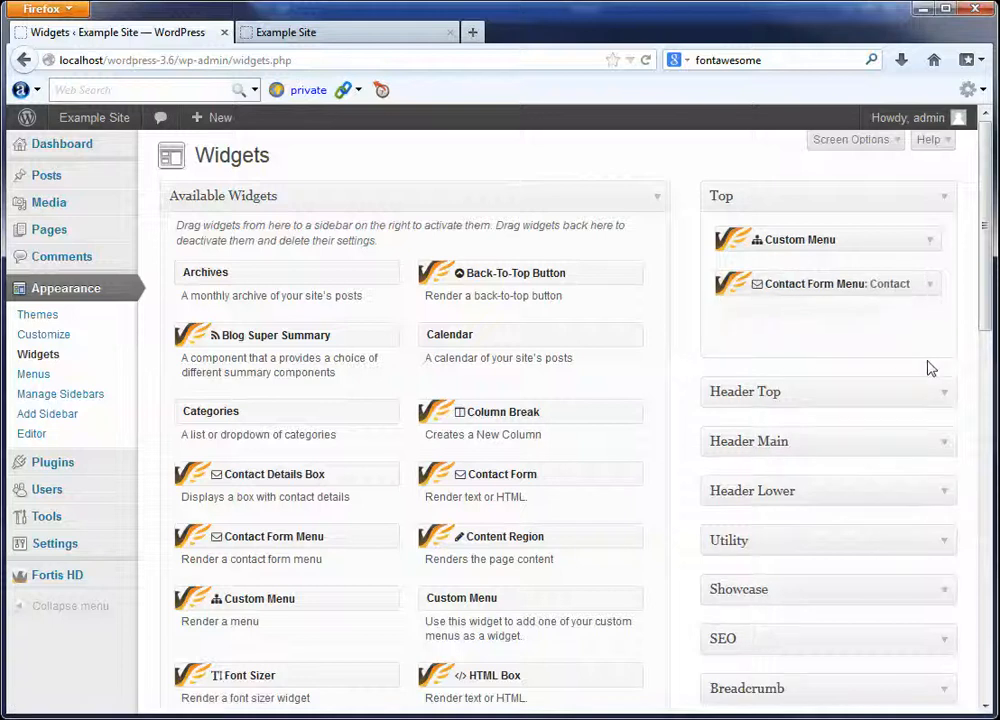
# Step: Set the Contact Form Menu widget's justification to Left, save it, and reload the Example Site page
pyautogui.click(929, 284)
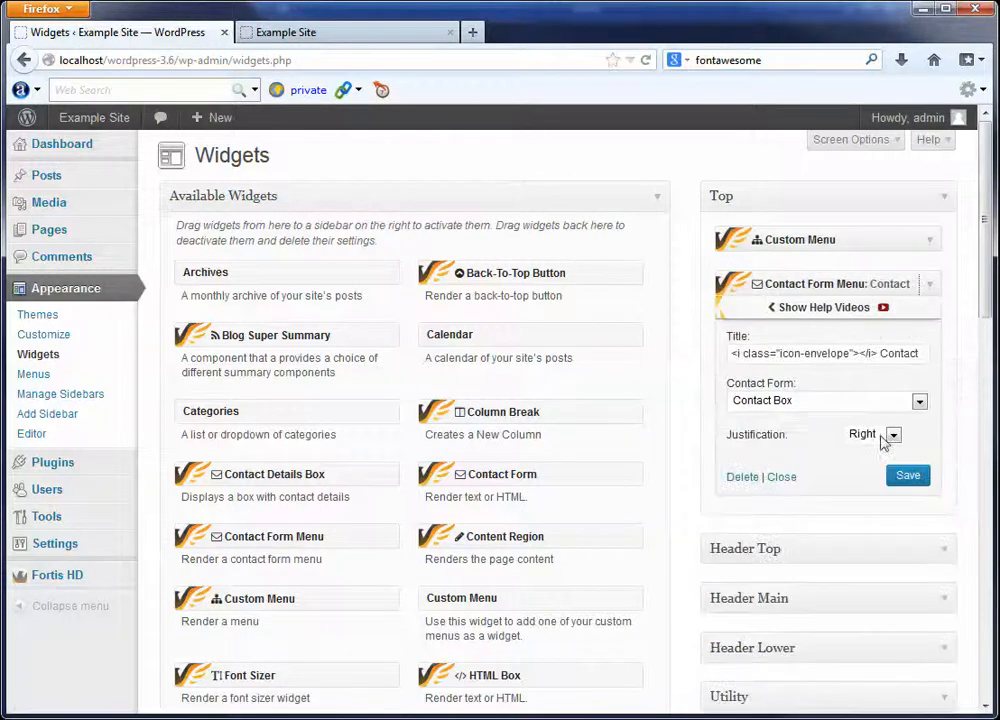
pyautogui.click(893, 435)
pyautogui.click(860, 453)
pyautogui.click(906, 477)
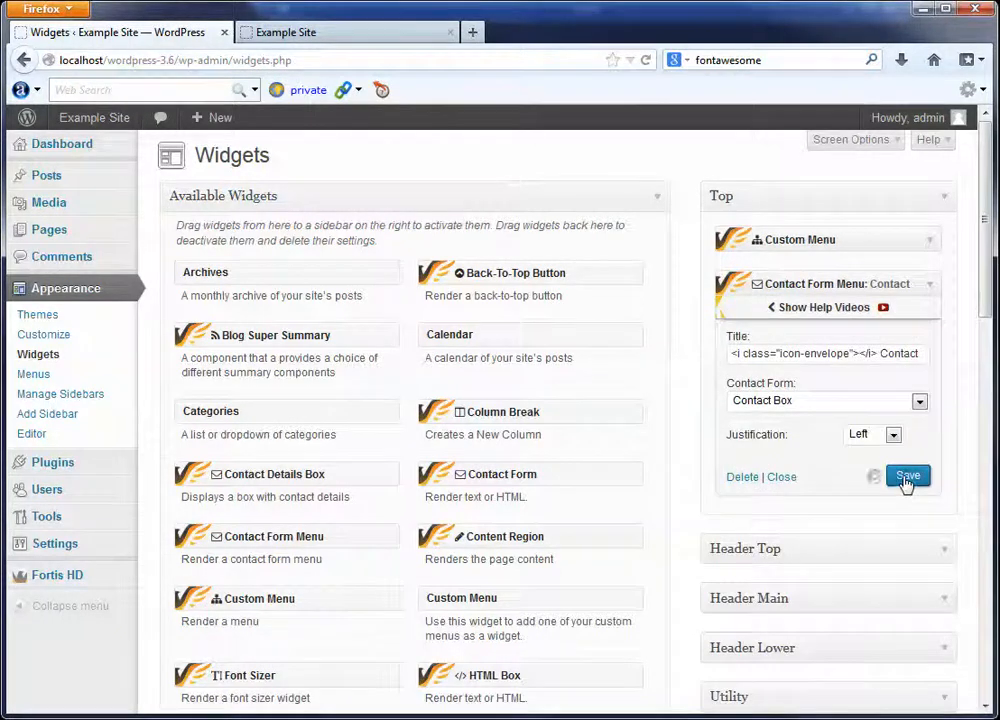
pyautogui.click(380, 41)
pyautogui.click(648, 61)
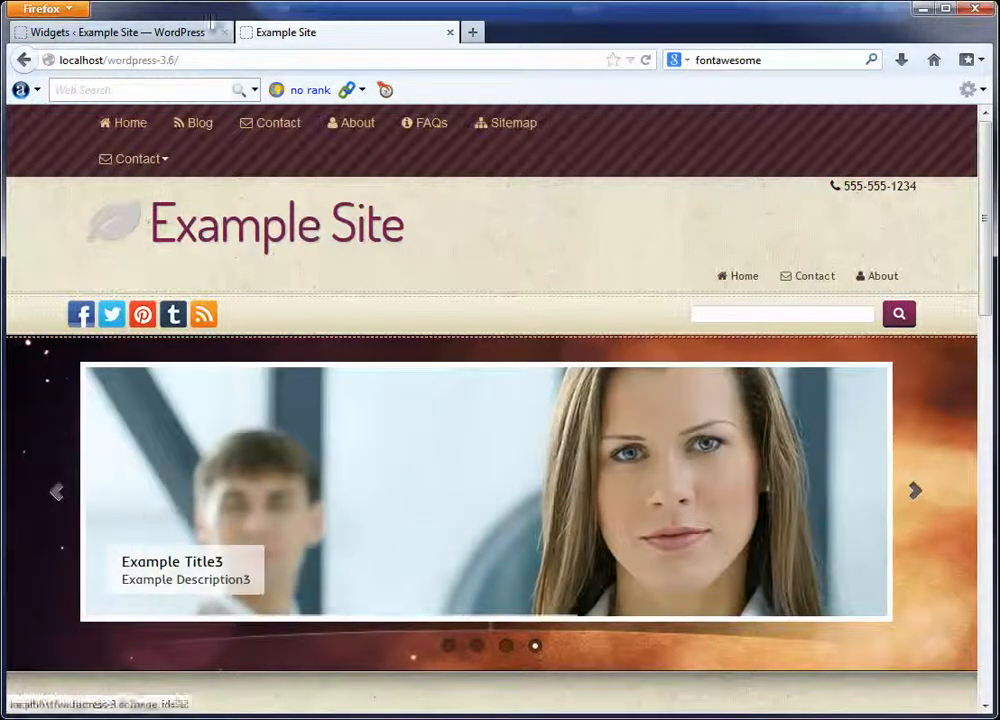
# Step: Add a Social Media Icons widget to the Top widget area, below Contact Form Menu
pyautogui.click(176, 37)
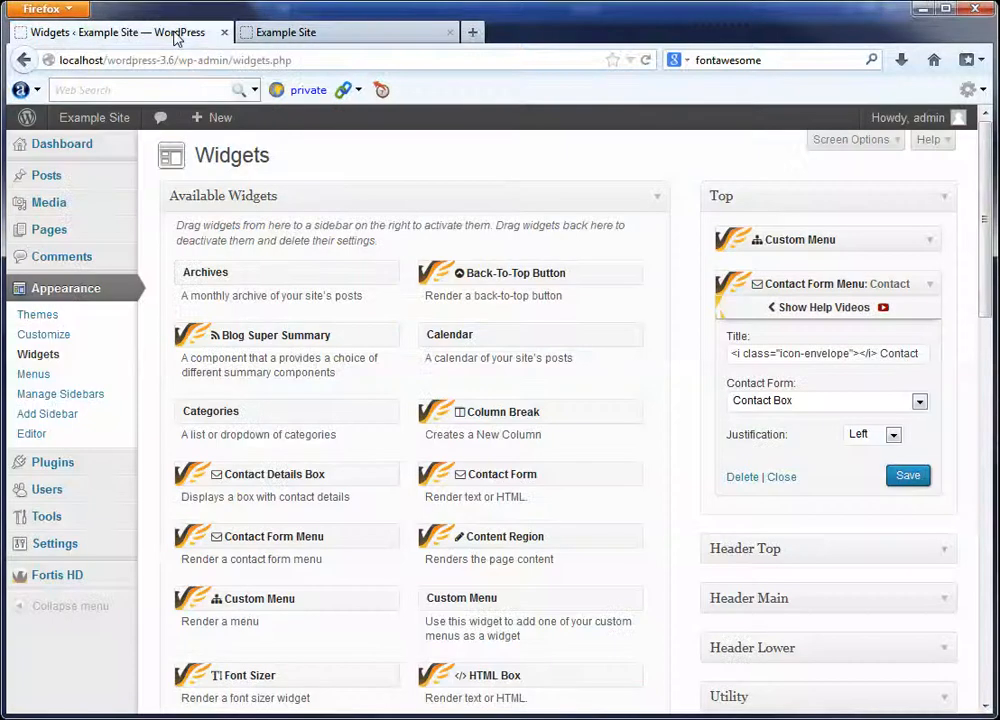
pyautogui.scroll(-3, 500, 538)
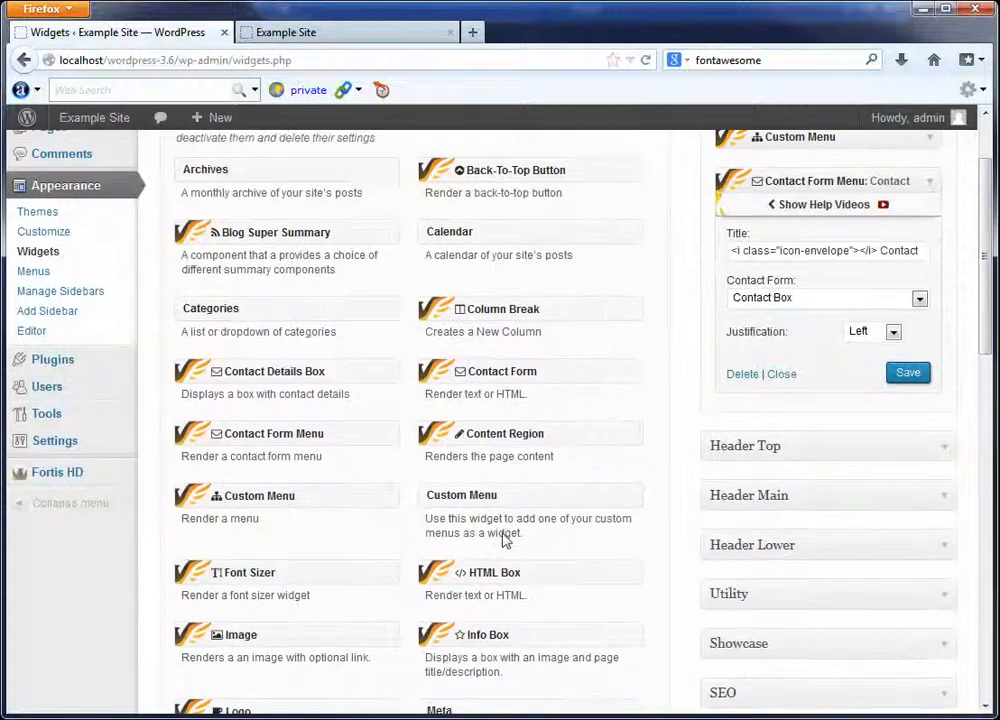
pyautogui.scroll(-2, 505, 540)
pyautogui.scroll(-10, 501, 532)
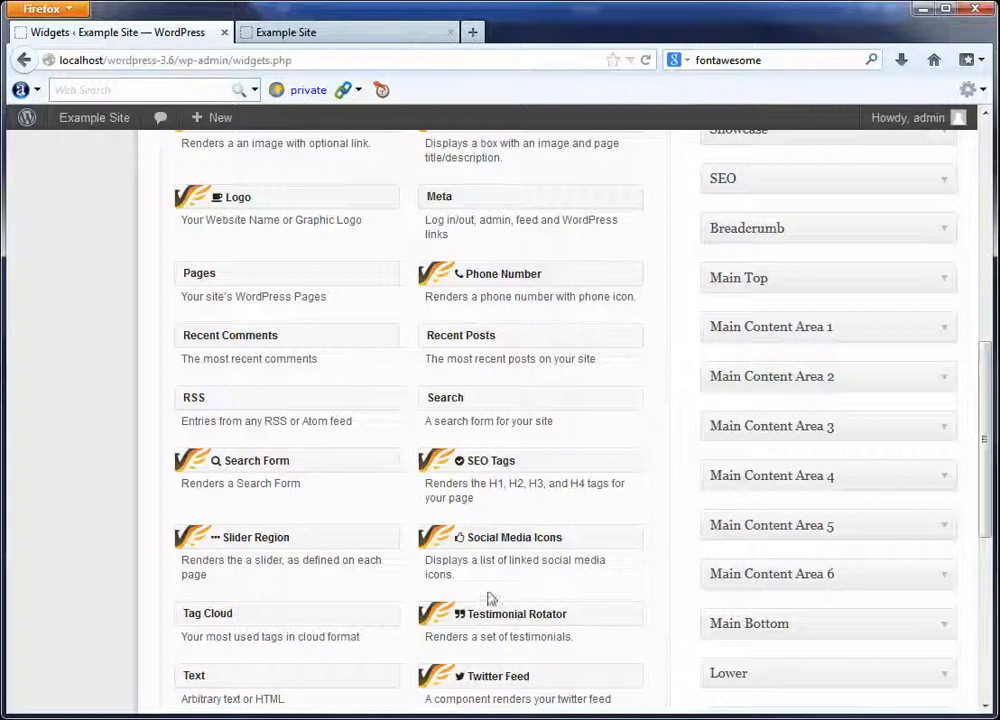
pyautogui.scroll(-3, 520, 570)
pyautogui.moveTo(485, 440); pyautogui.dragTo(799, 529)
pyautogui.scroll(13, 779, 453)
pyautogui.scroll(-3, 826, 570)
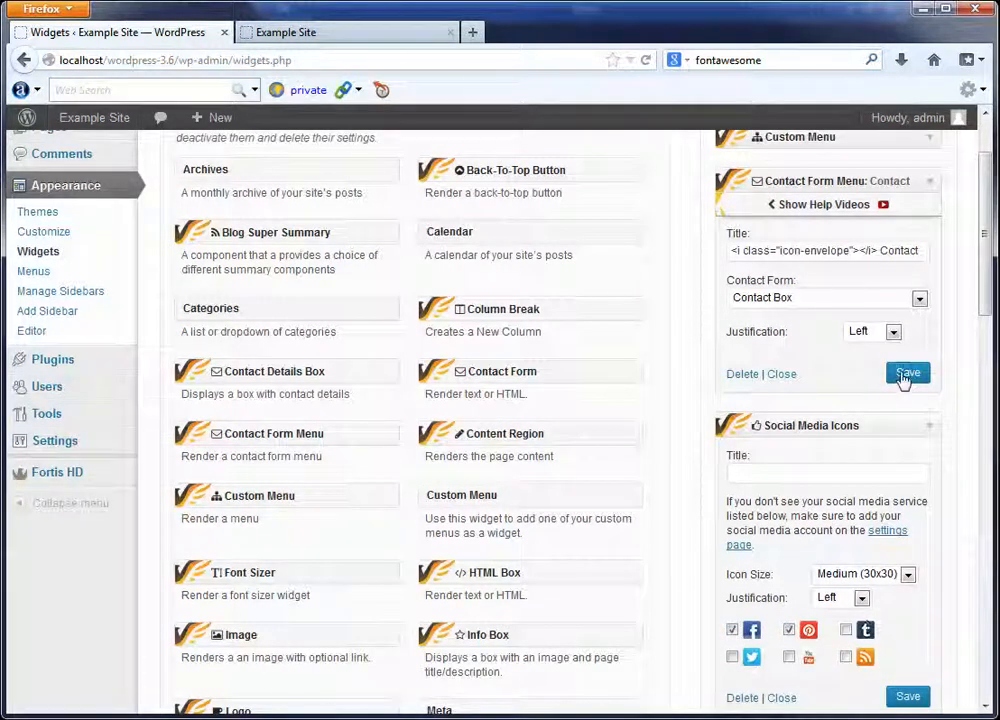
# Step: Reload the Example Site page to check its top bar for the social media icons
pyautogui.click(357, 38)
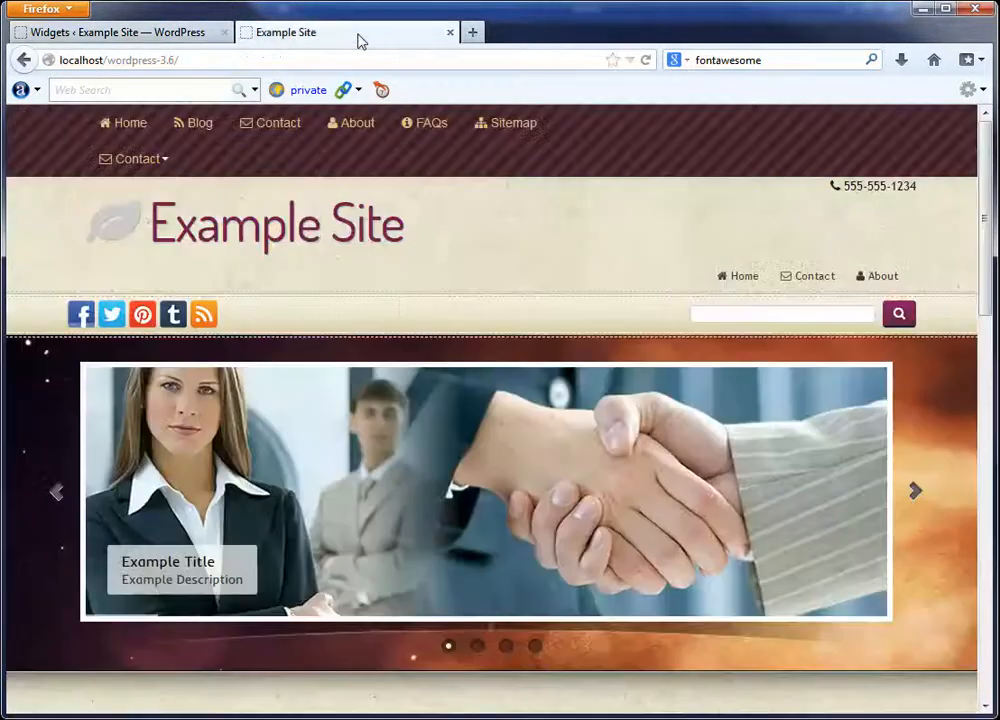
pyautogui.click(647, 61)
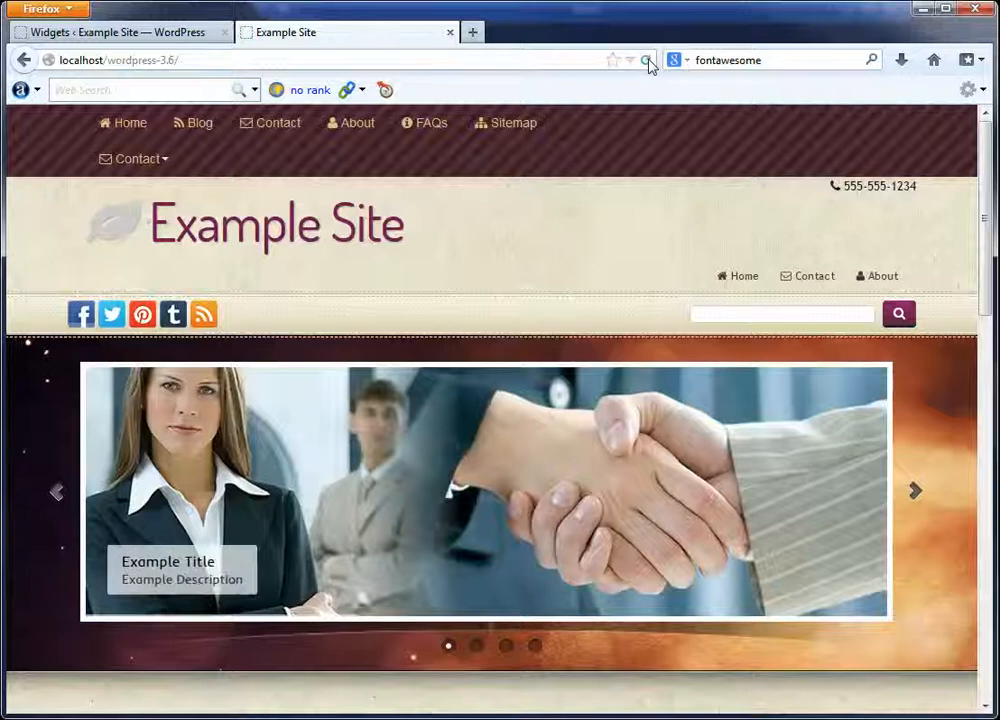
pyautogui.click(648, 61)
# Step: Save the Social Media Icons widget and view the Example Site's top bar again
pyautogui.click(185, 33)
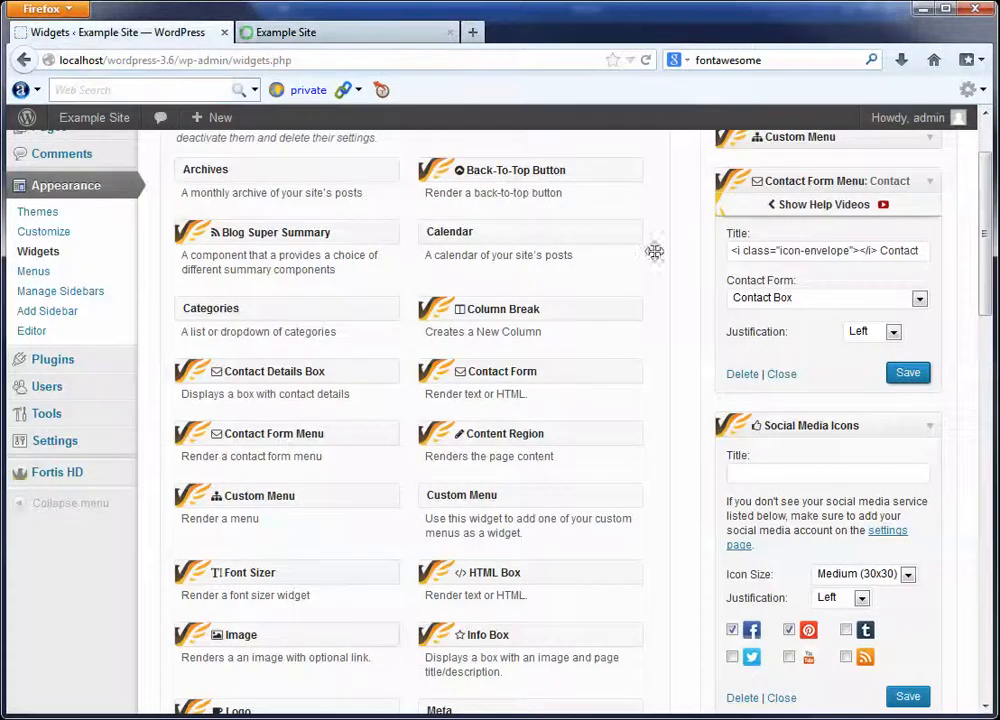
pyautogui.scroll(2, 830, 331)
pyautogui.scroll(-2, 831, 331)
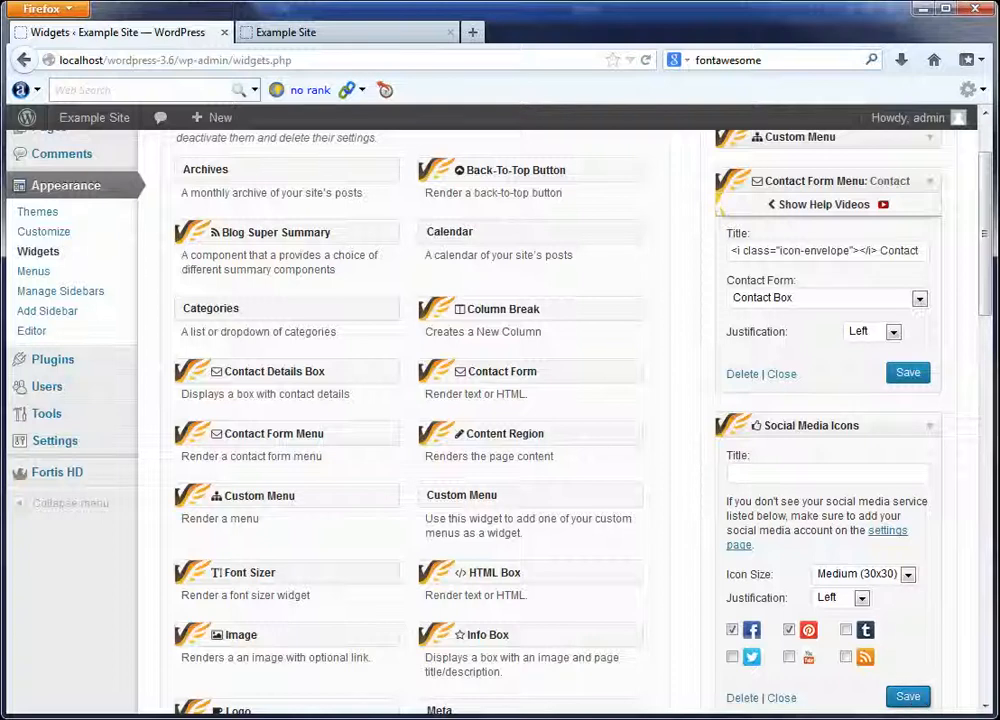
pyautogui.hotkey('ctrl', 'Tab')
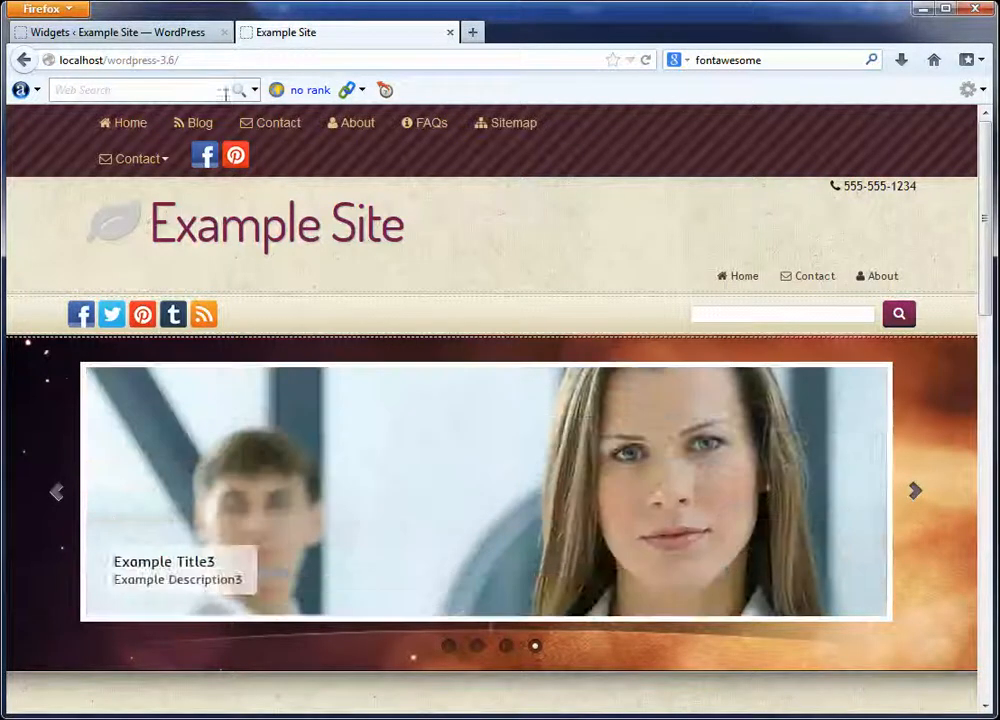
# Step: Insert a Column Break widget between Contact Form Menu and Social Media Icons in the Top area, and reload the Example Site page
pyautogui.click(176, 38)
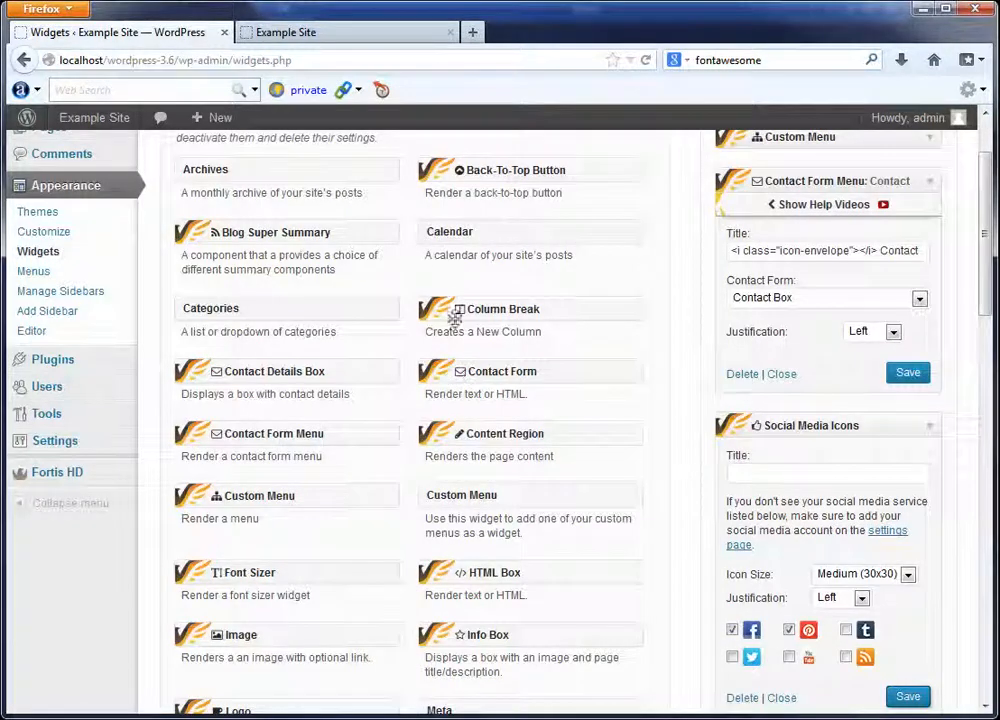
pyautogui.moveTo(456, 311); pyautogui.dragTo(756, 415)
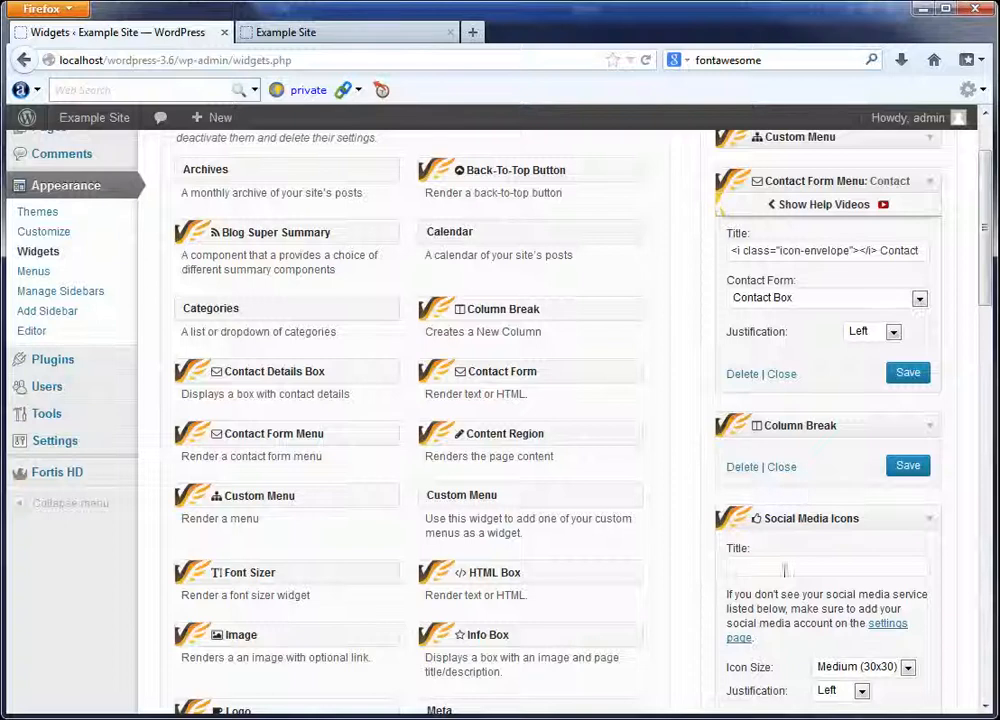
pyautogui.click(391, 31)
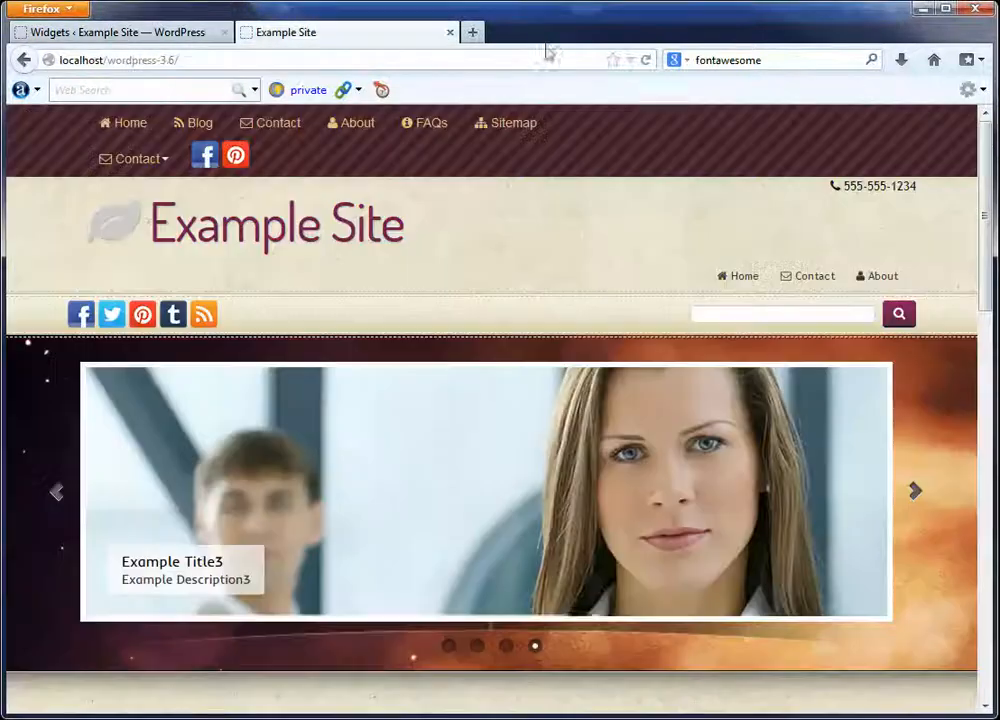
pyautogui.click(644, 60)
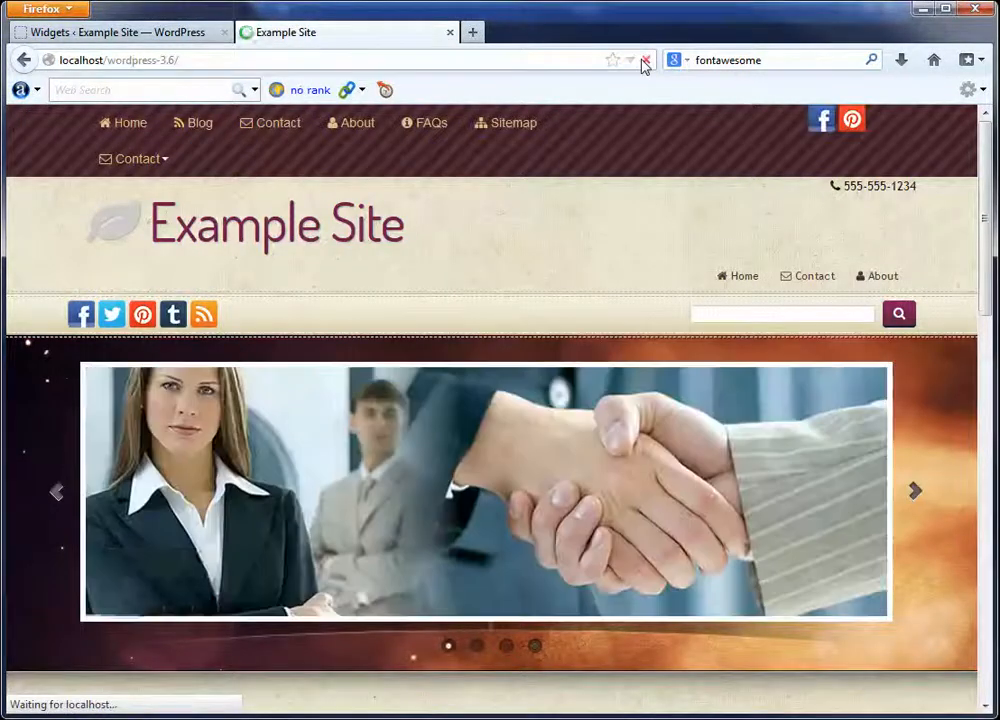